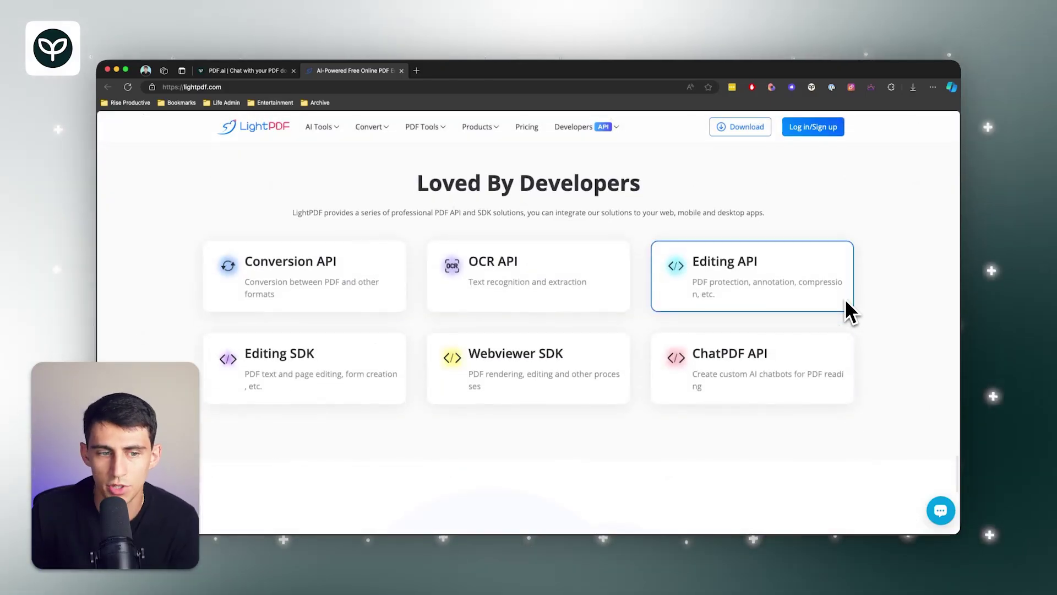
- Scroll the lightpdf.com homepage up to the AI-Powered PDF hero banner
scroll(903, 243, up, 20)
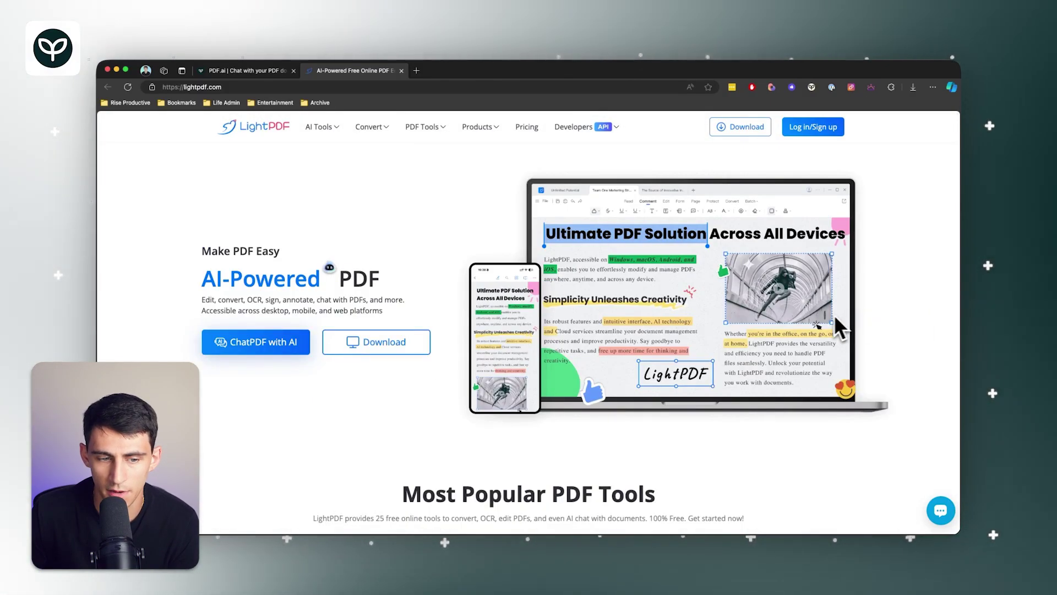
mouse_move(360, 345)
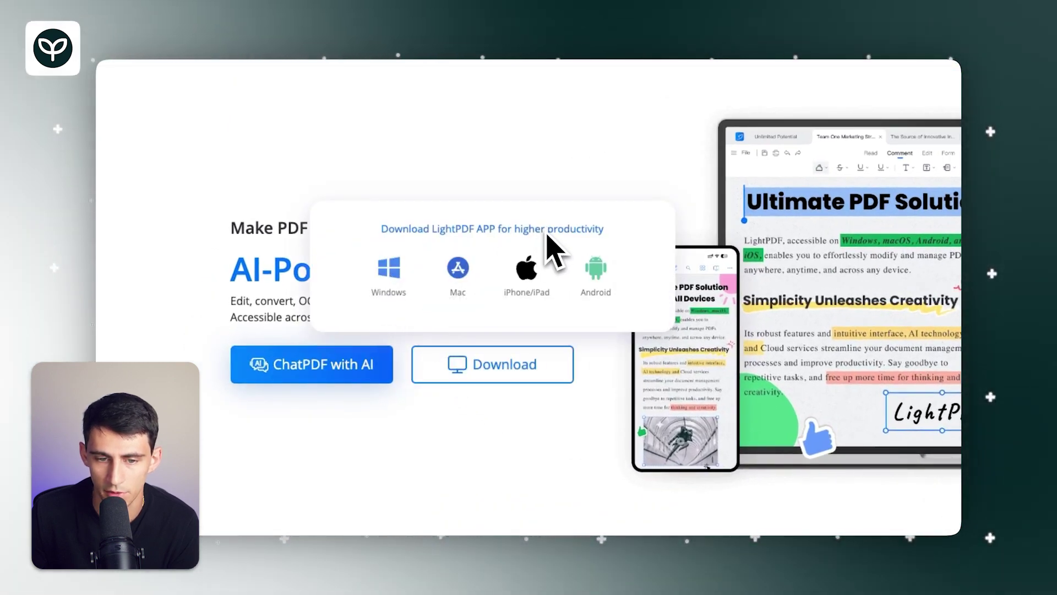
- In ChatPDF with AI, ask the essay chat for its main idea and key supports
click(307, 366)
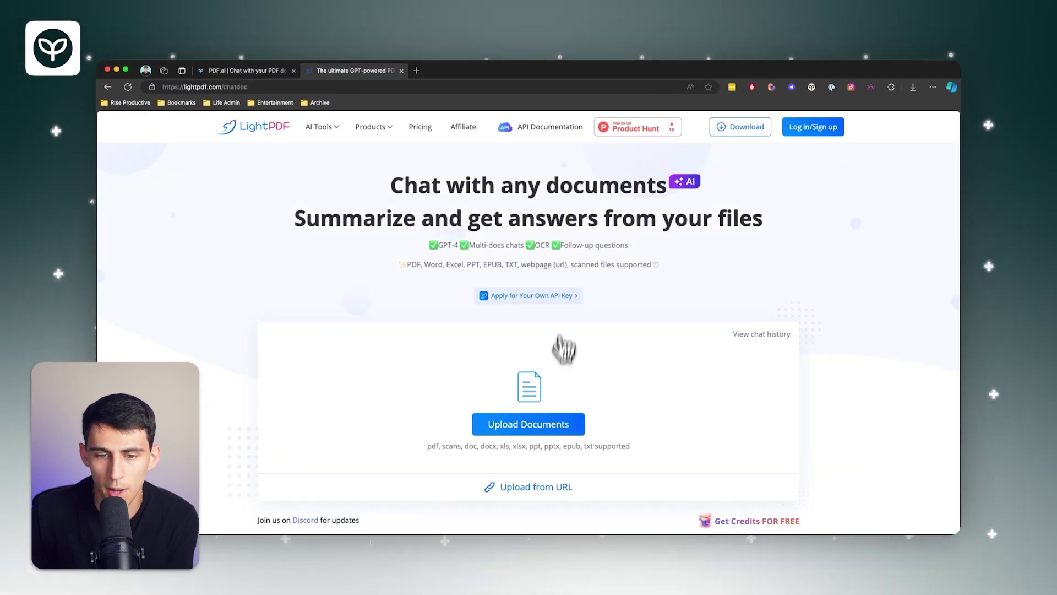
scroll(608, 263, down, 3)
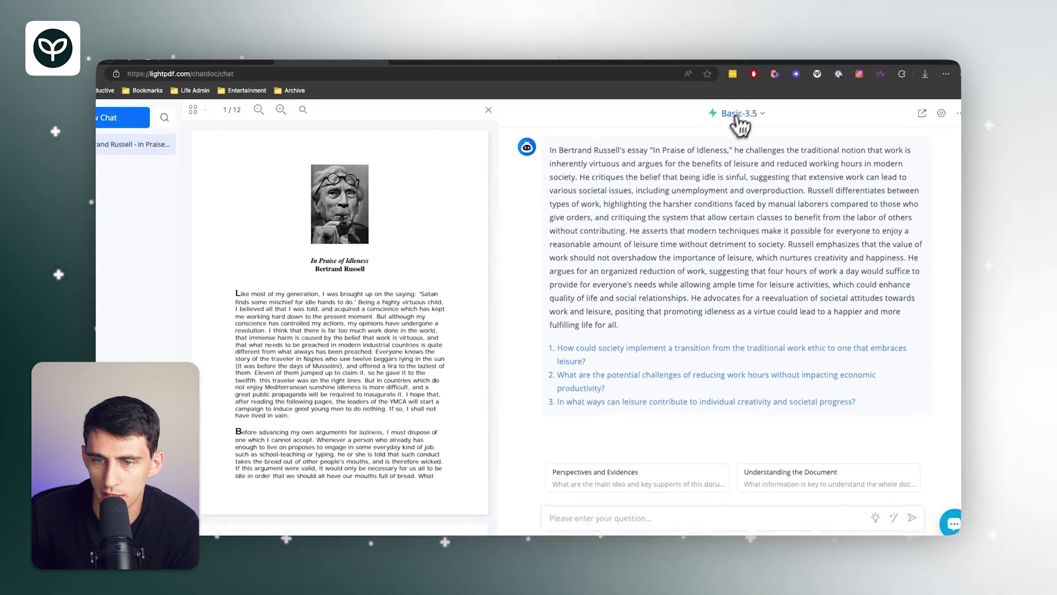
click(738, 75)
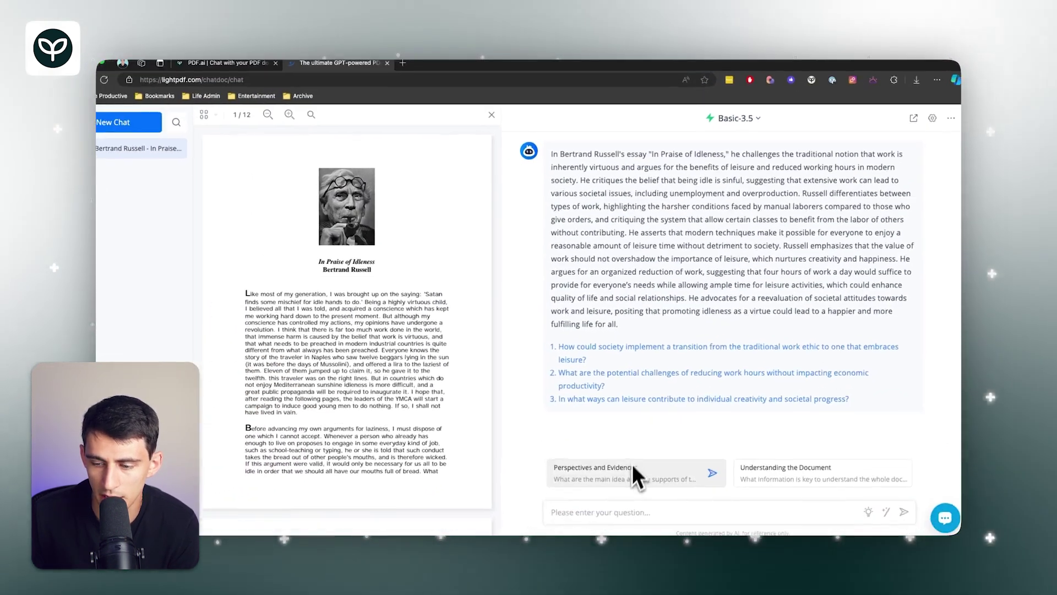
click(721, 482)
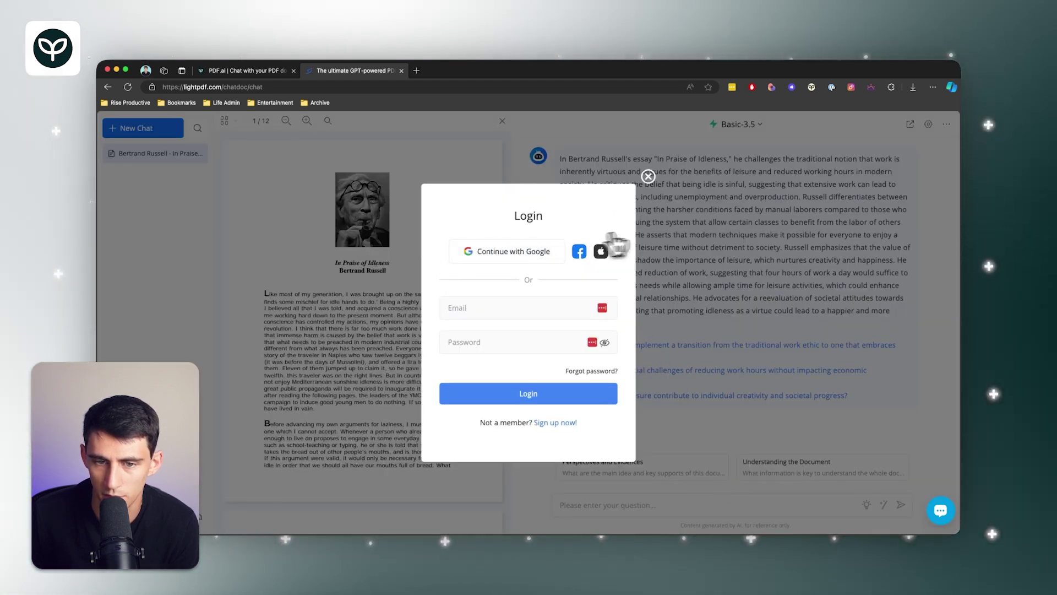
click(648, 176)
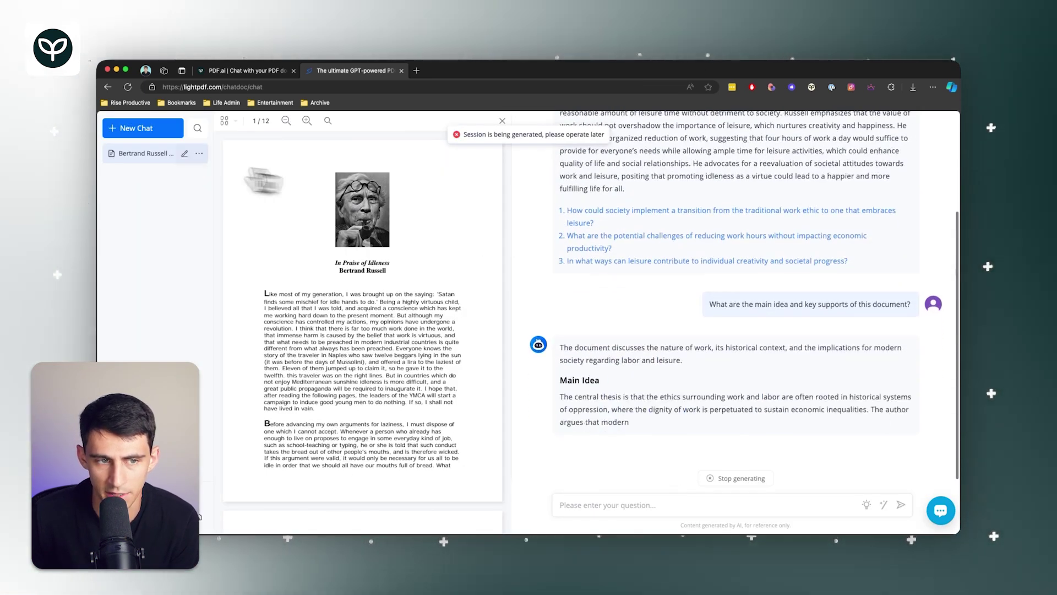
- In the Bertrand Russell chat, ask how to redefine the value of work and leisure
click(188, 153)
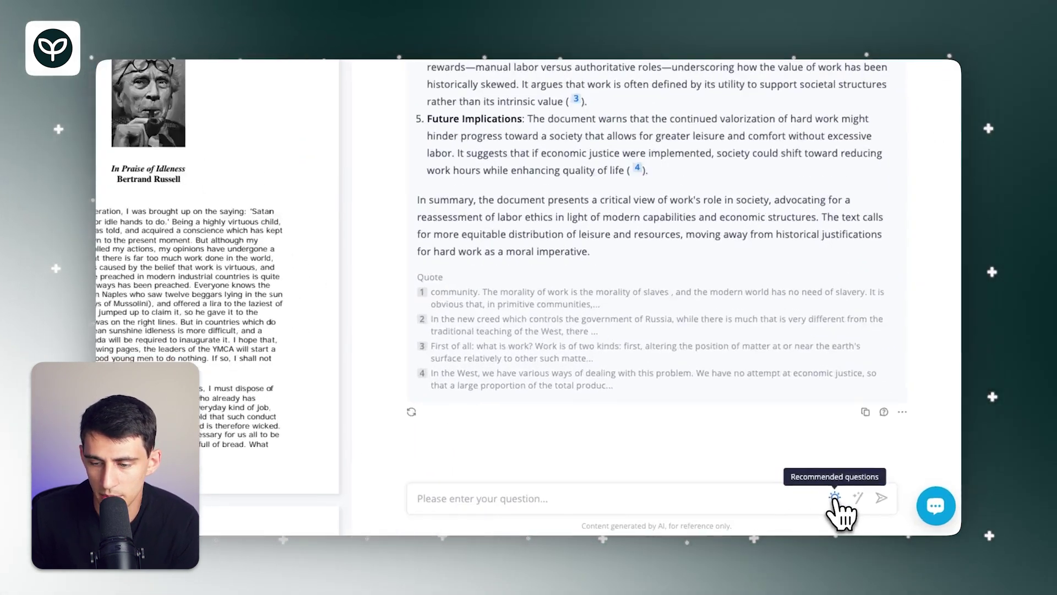
click(835, 497)
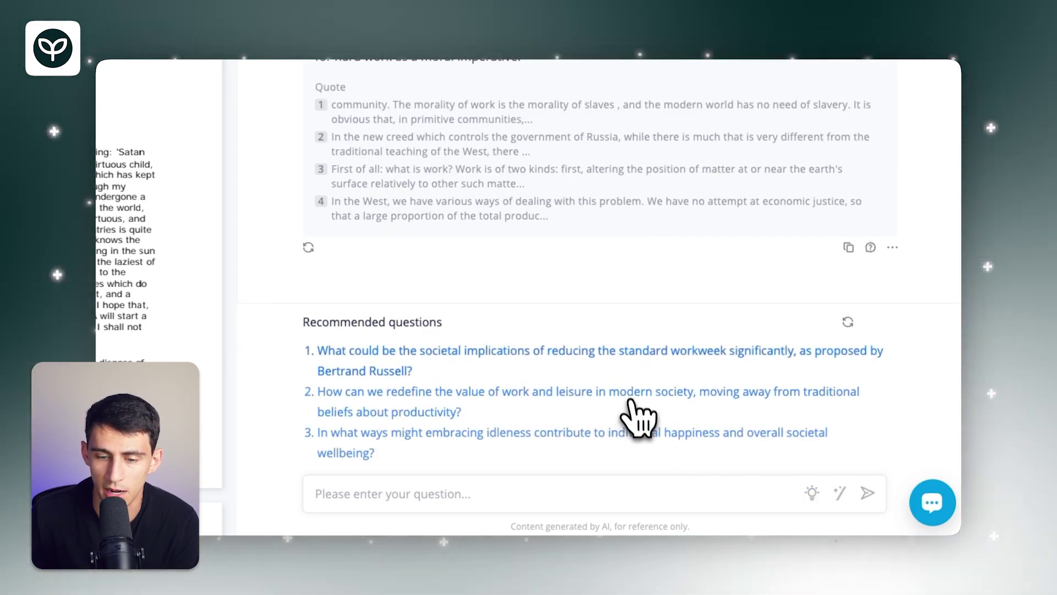
click(633, 391)
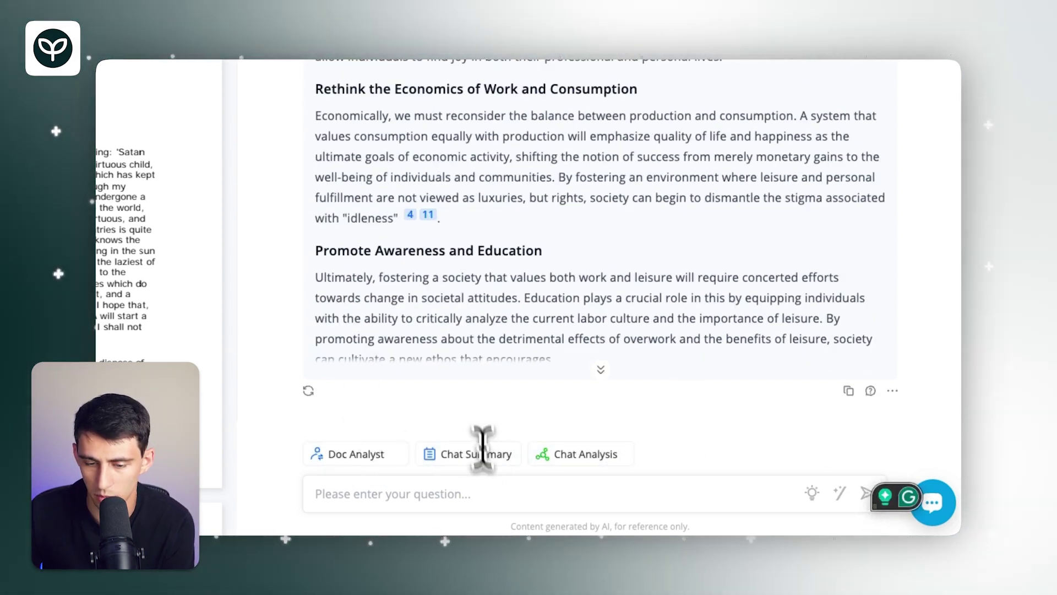
drag(264, 291, 410, 312)
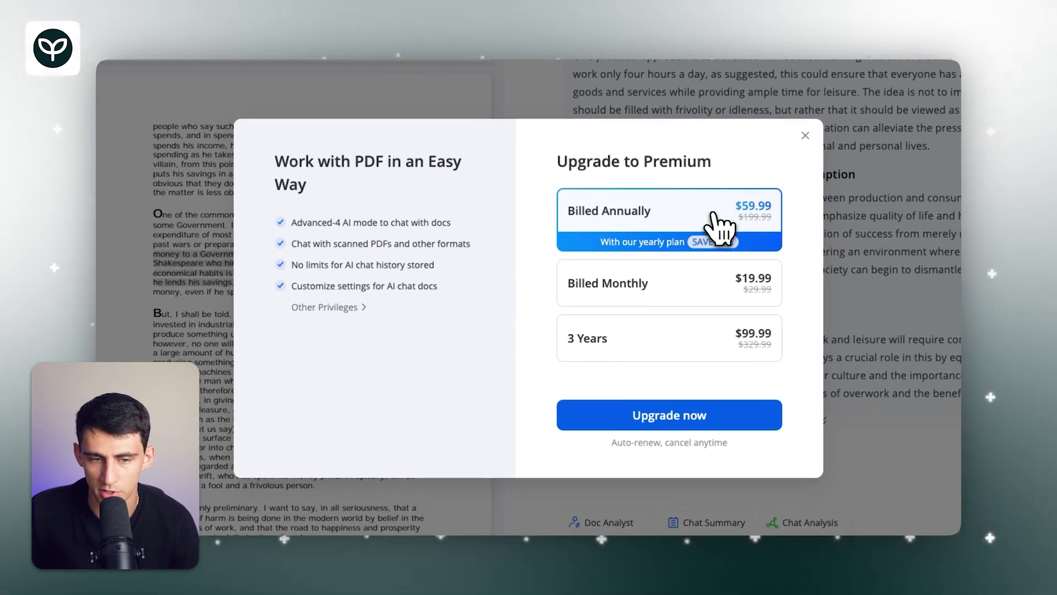
- Switch the Premium offer to monthly billing and expand the full privileges list
click(640, 289)
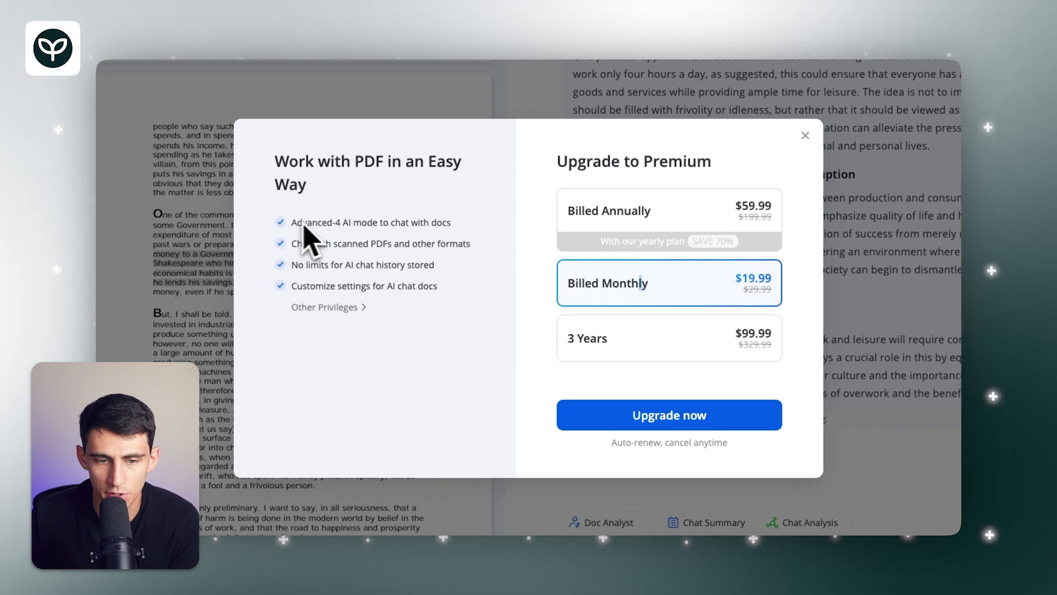
click(322, 307)
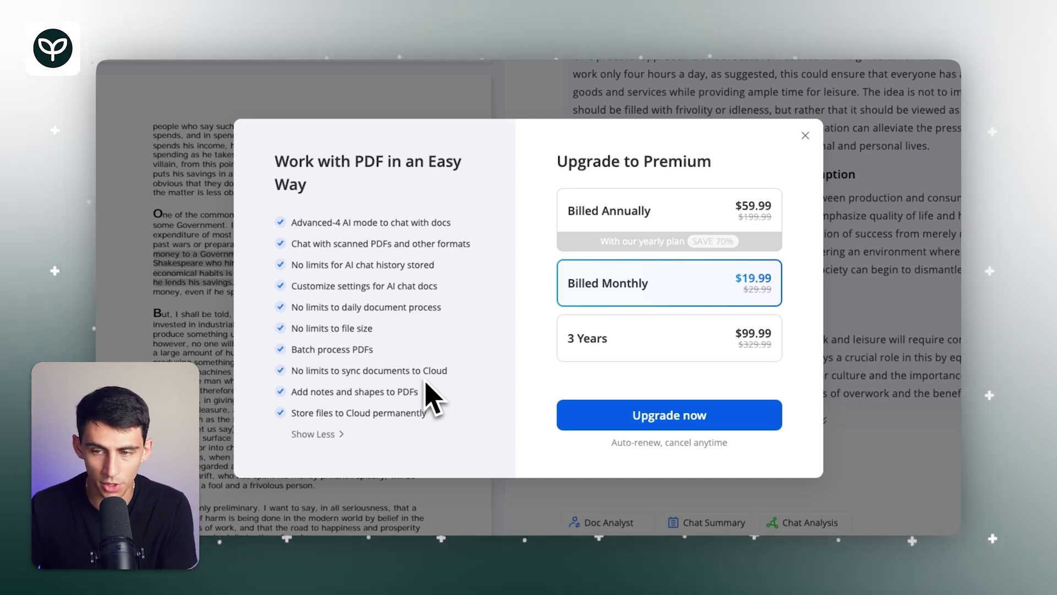
- Close the upgrade offer and scroll back through the earlier chat answers and essay pages
click(805, 135)
scroll(771, 259, up, 5)
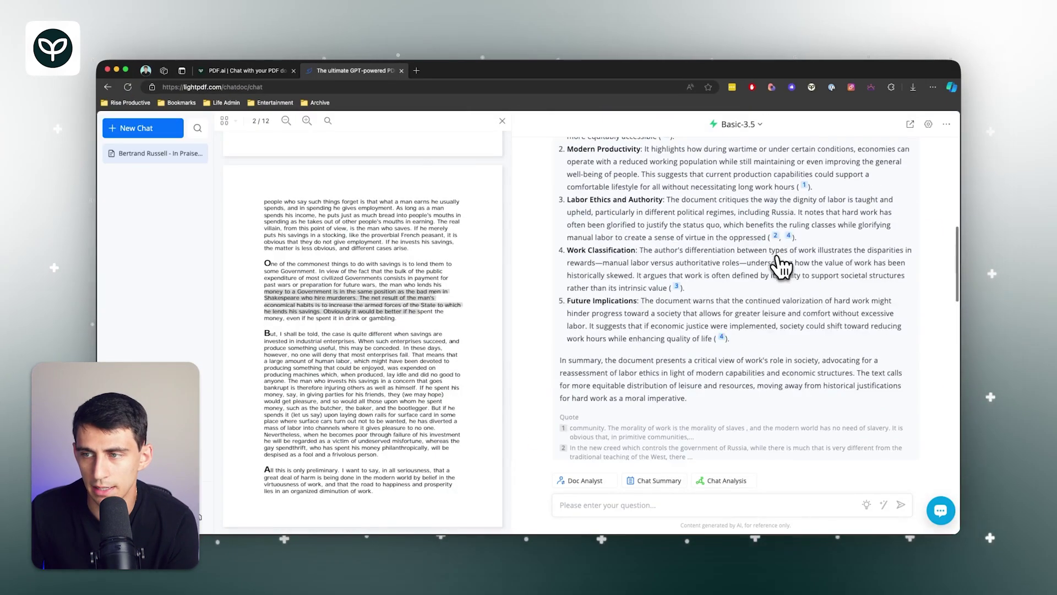
scroll(780, 267, up, 5)
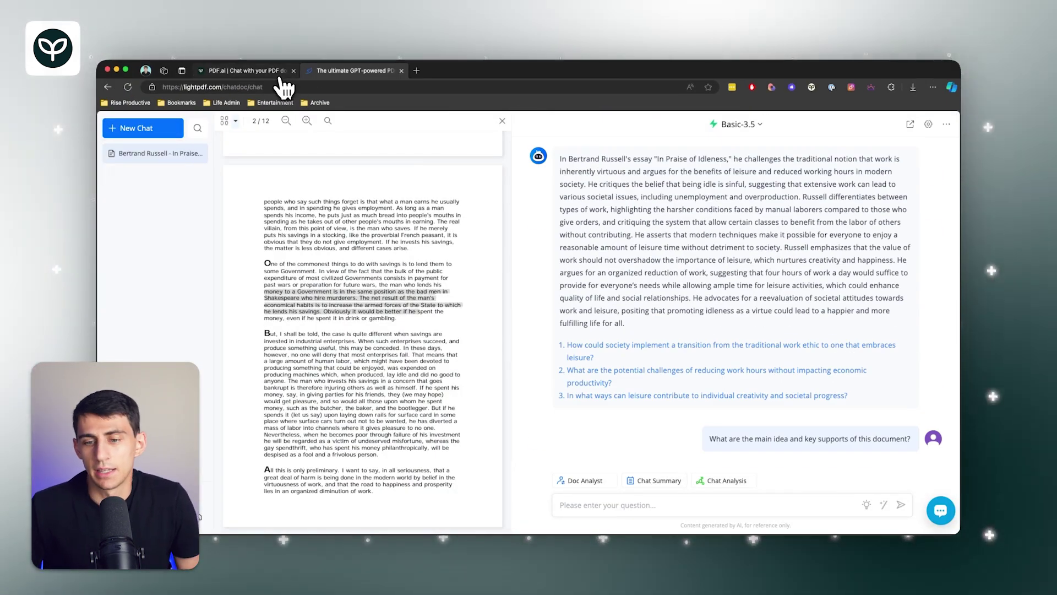
scroll(854, 250, down, 10)
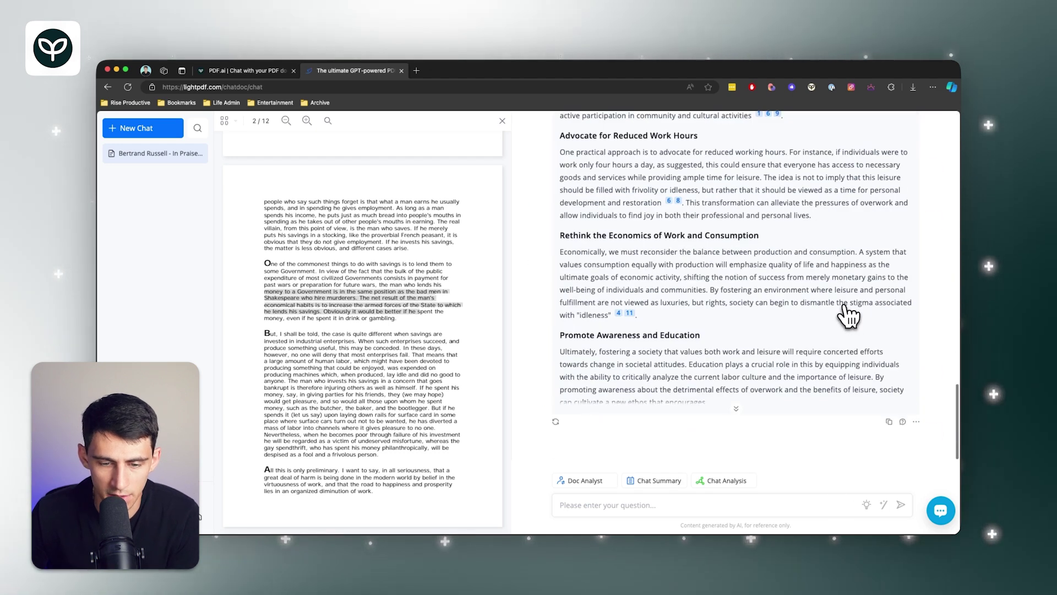
scroll(463, 424, down, 15)
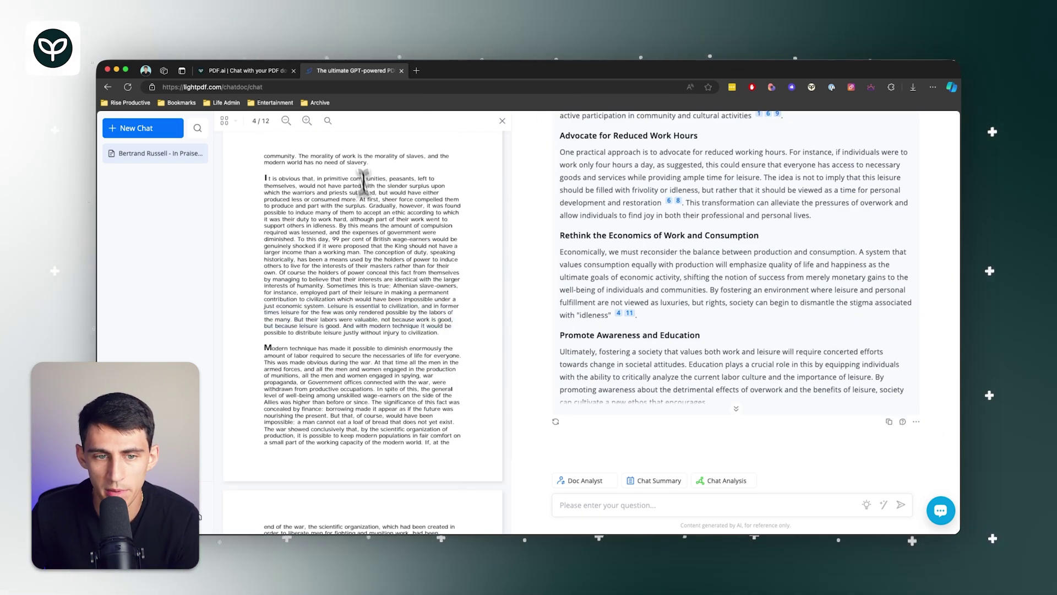
scroll(392, 212, up, 20)
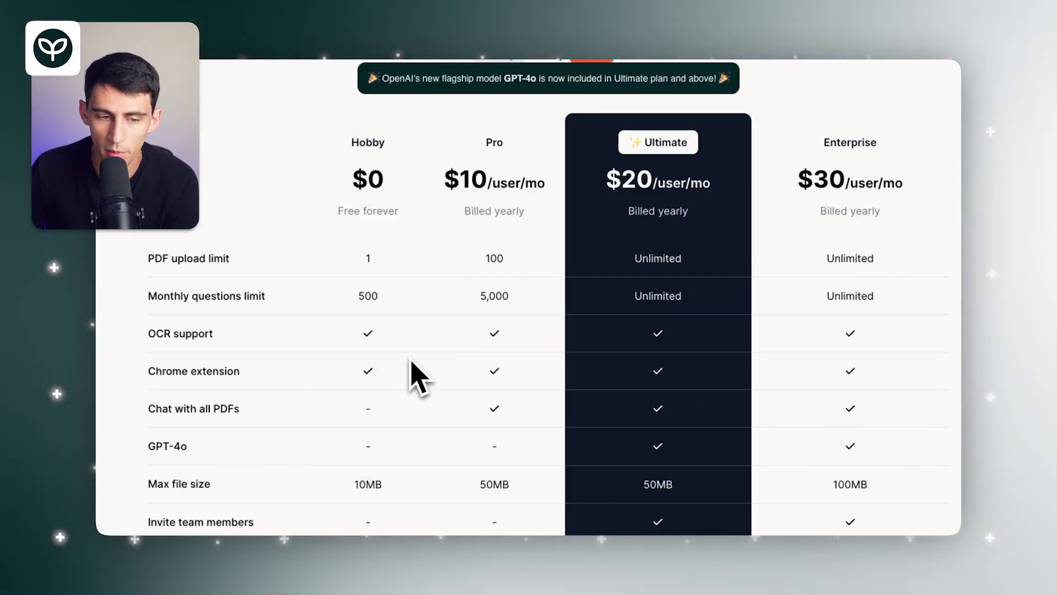
scroll(378, 502, down, 3)
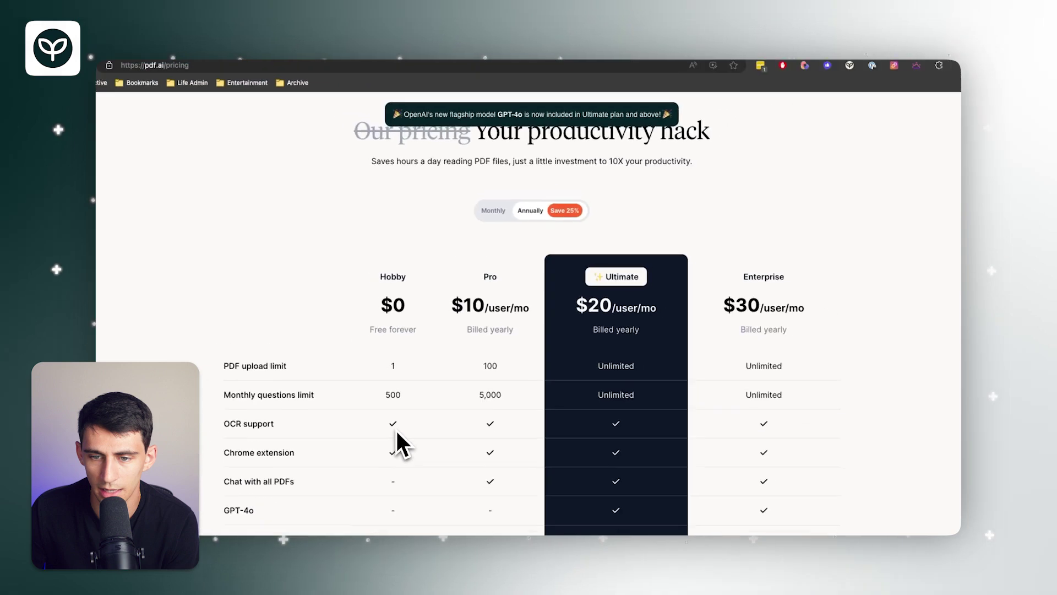
scroll(525, 363, down, 2)
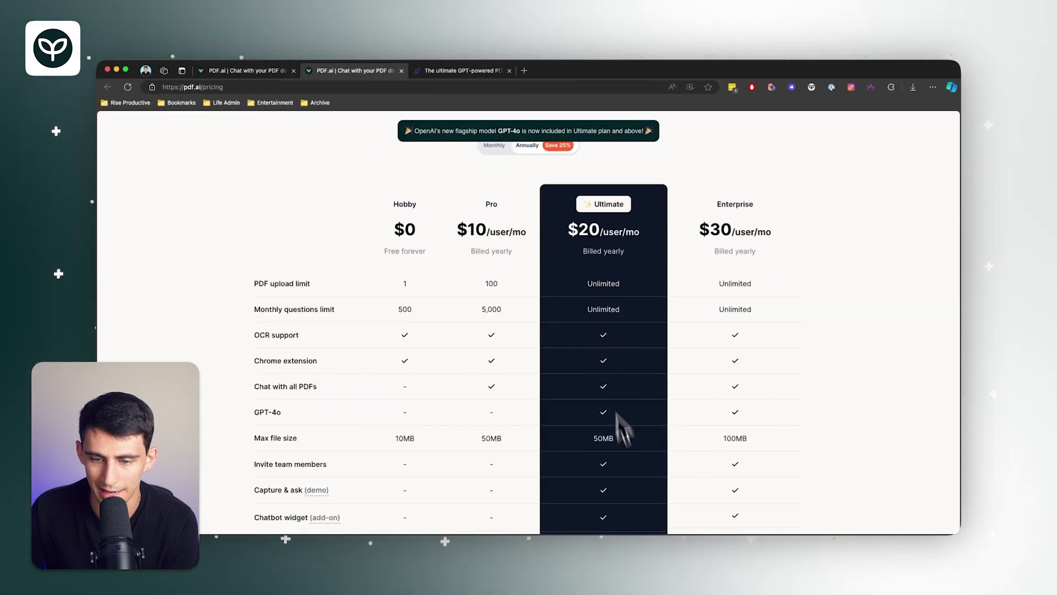
scroll(727, 265, down, 1)
drag(715, 168, 791, 209)
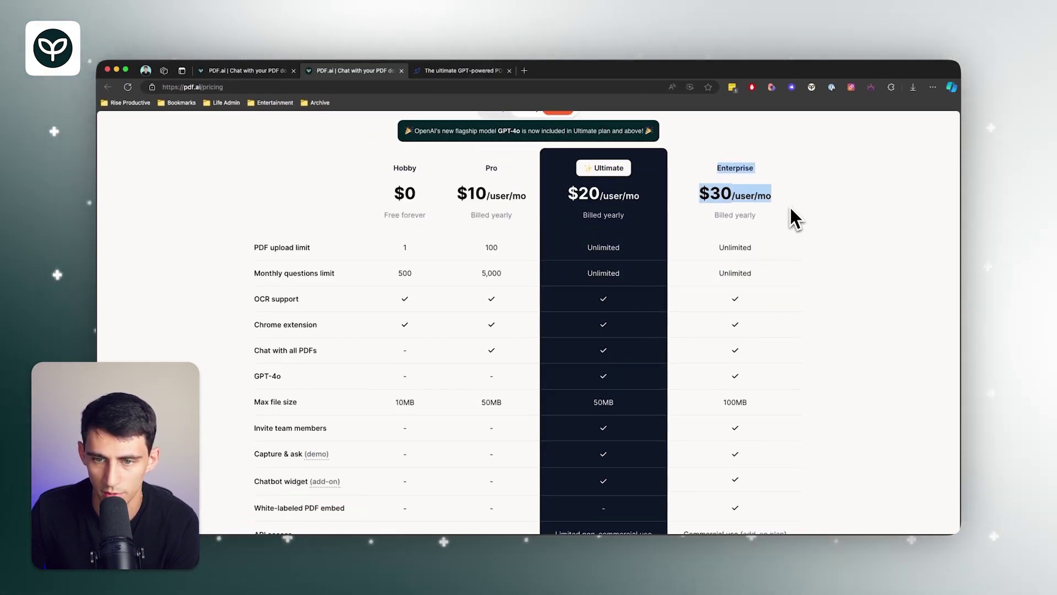
click(791, 222)
scroll(683, 269, down, 1)
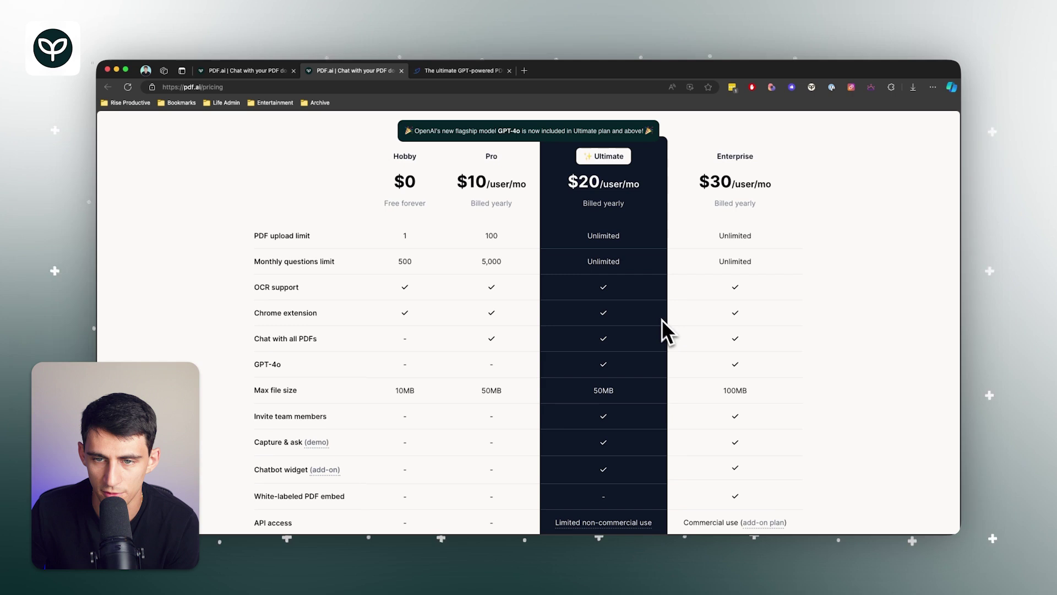
scroll(592, 287, up, 3)
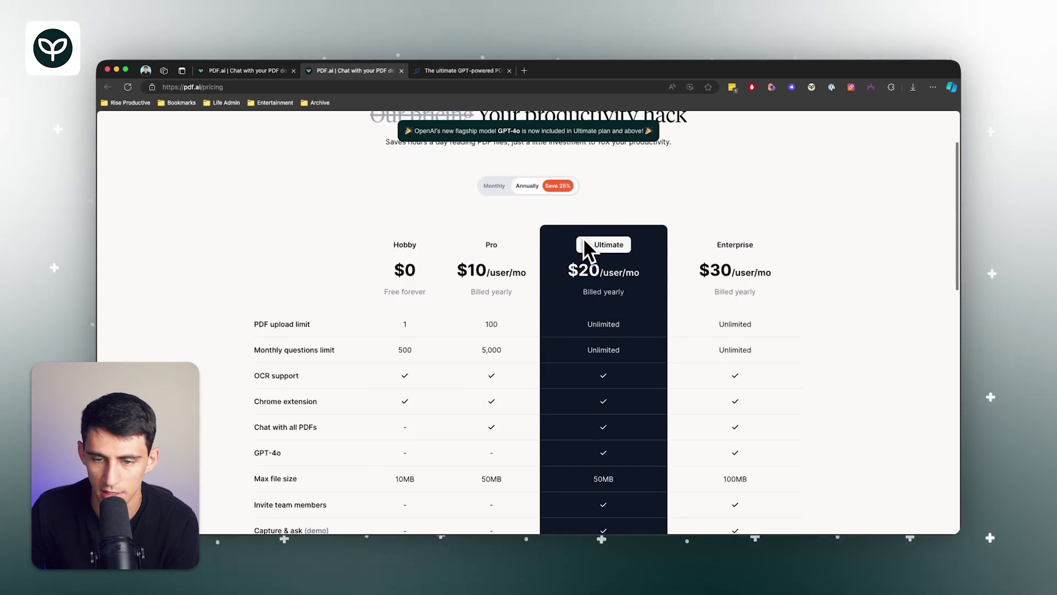
scroll(603, 263, down, 2)
scroll(600, 285, down, 5)
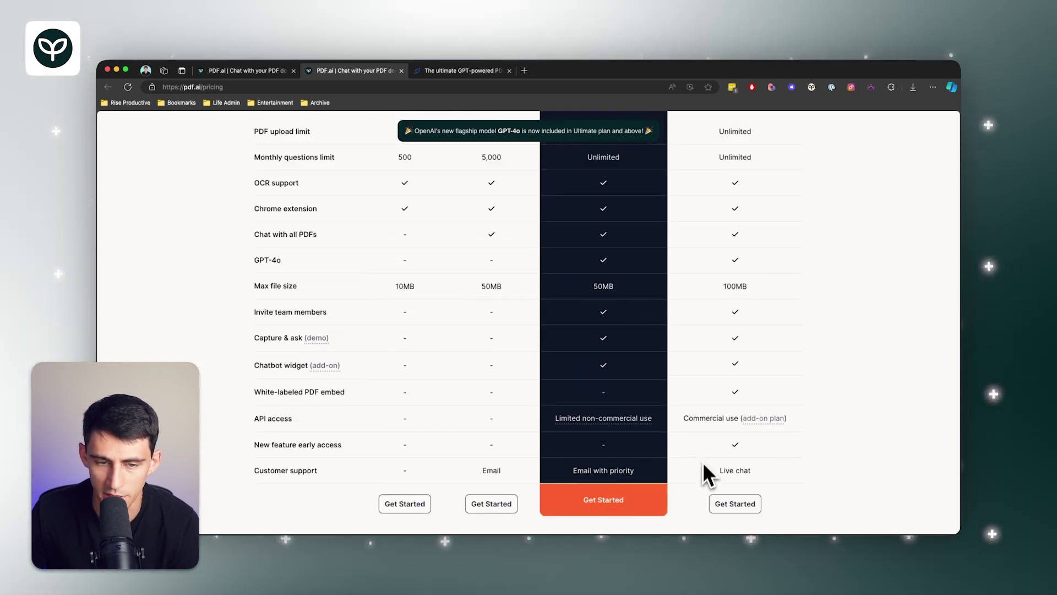
scroll(582, 315, up, 3)
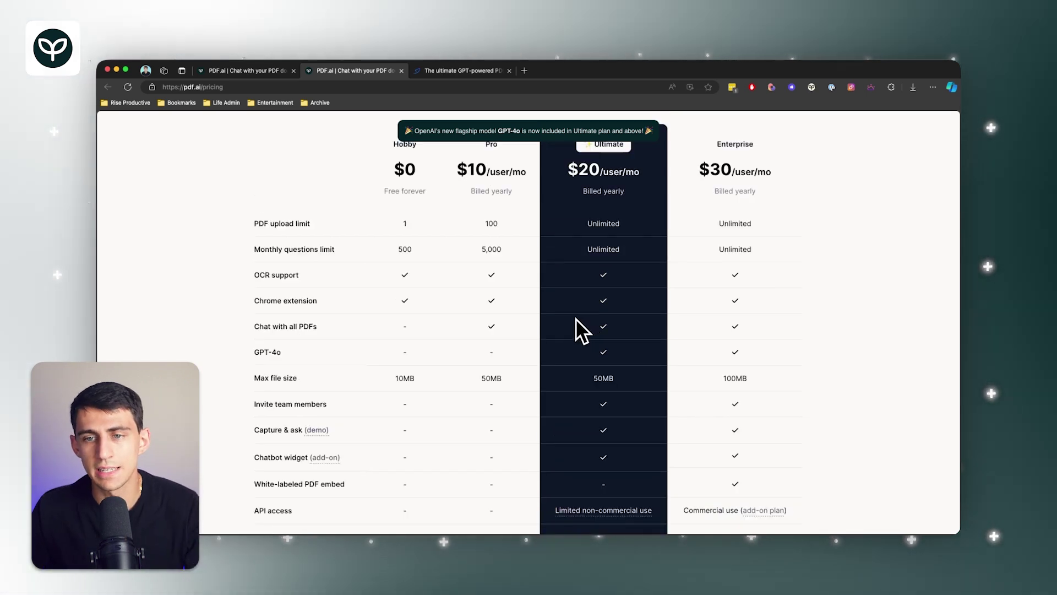
scroll(576, 318, up, 6)
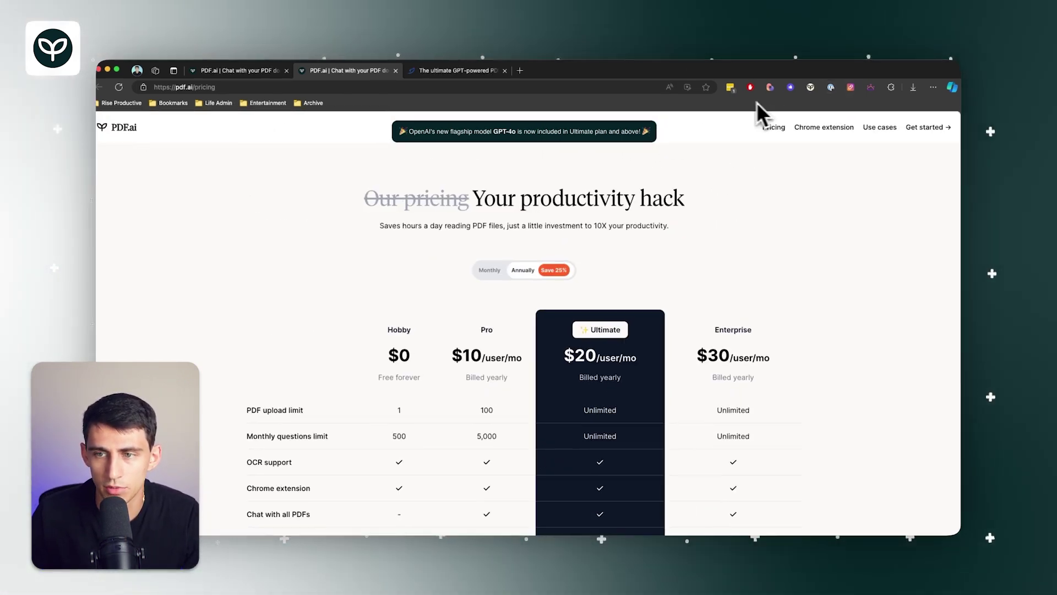
- On the idleness essay tab, ask PDF.ai's side chat 'what is this article about?'
click(812, 87)
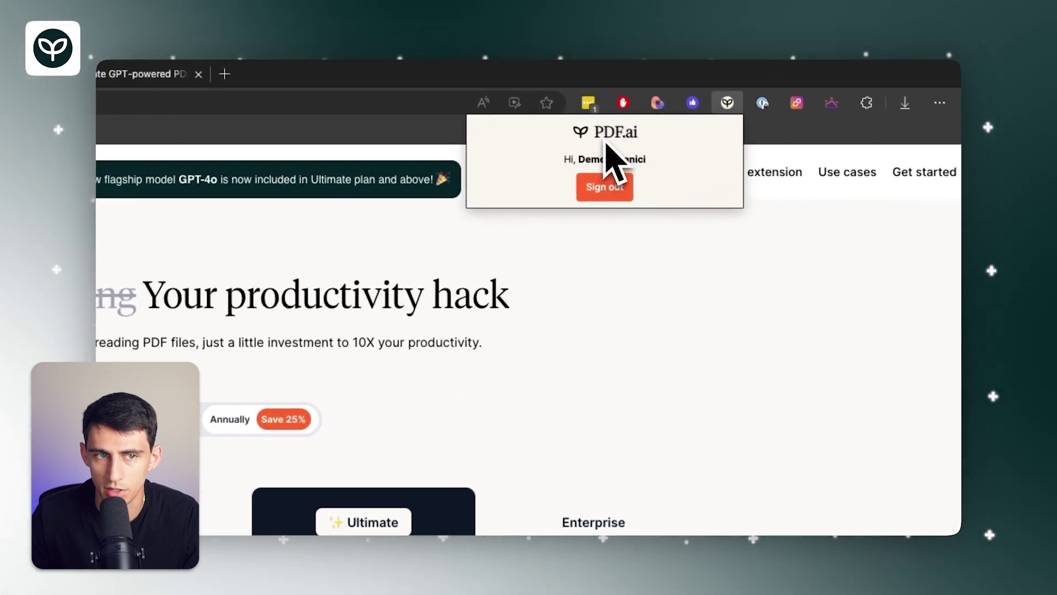
click(363, 68)
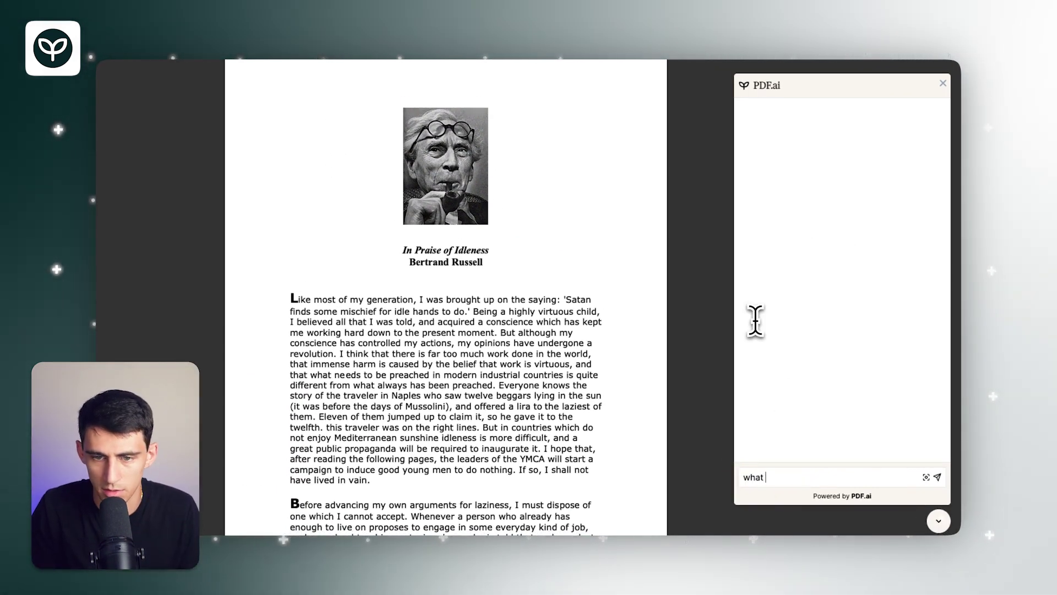
text(what is this article abo)
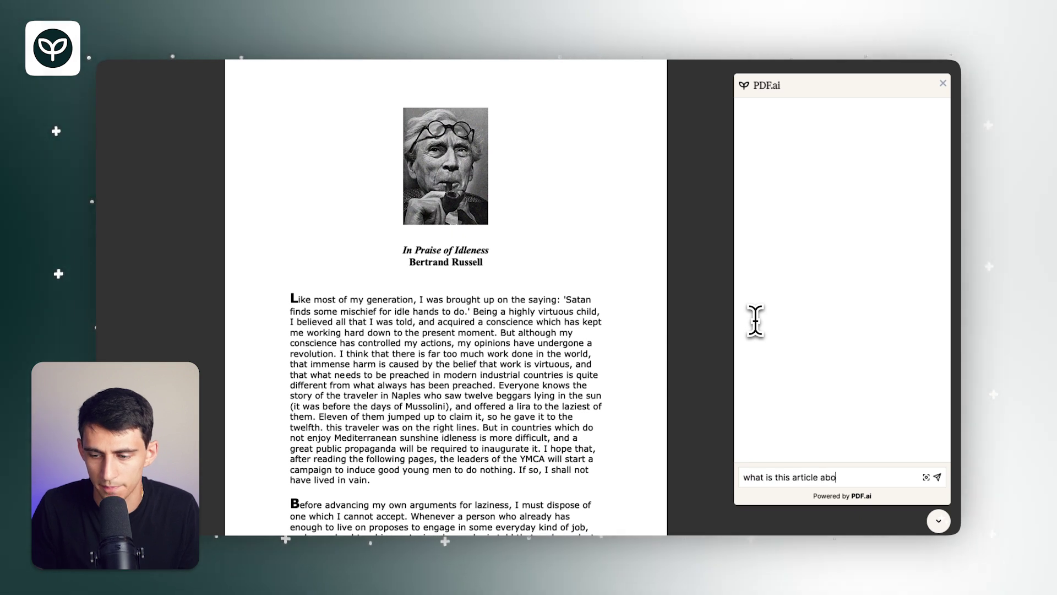
text(ut?)
key(Return)
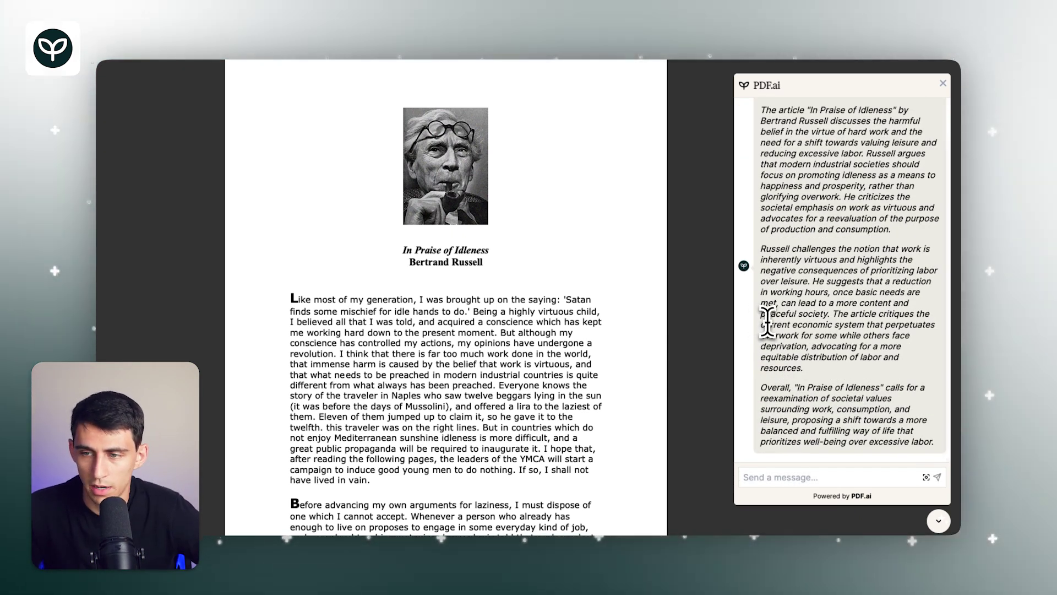
scroll(808, 343, up, 2)
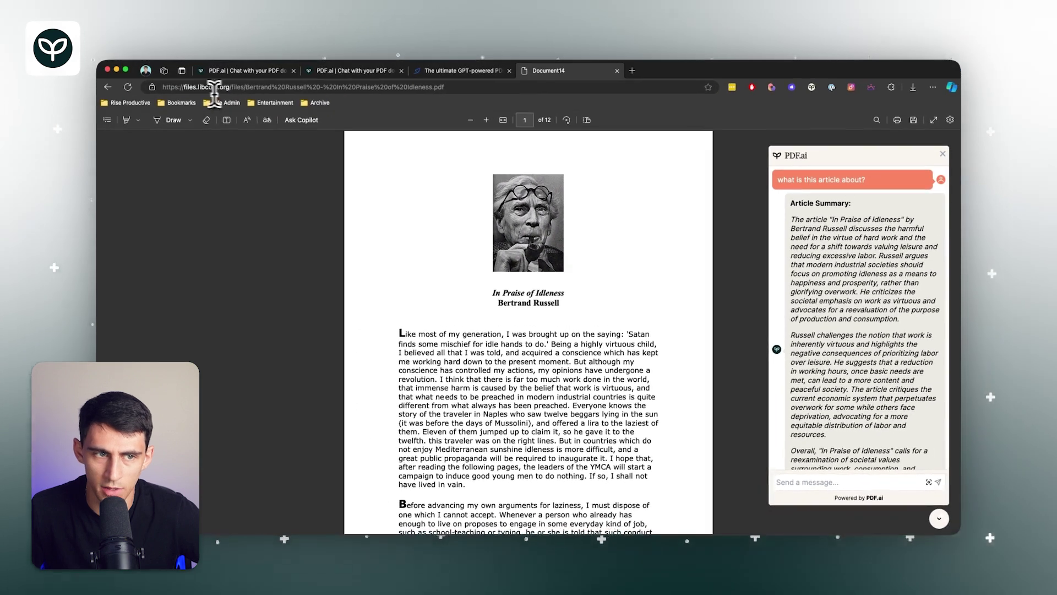
- Prefix the essay's PDF address with pdf.ai to load it in PDF.ai's chat
click(167, 88)
text(pdf)
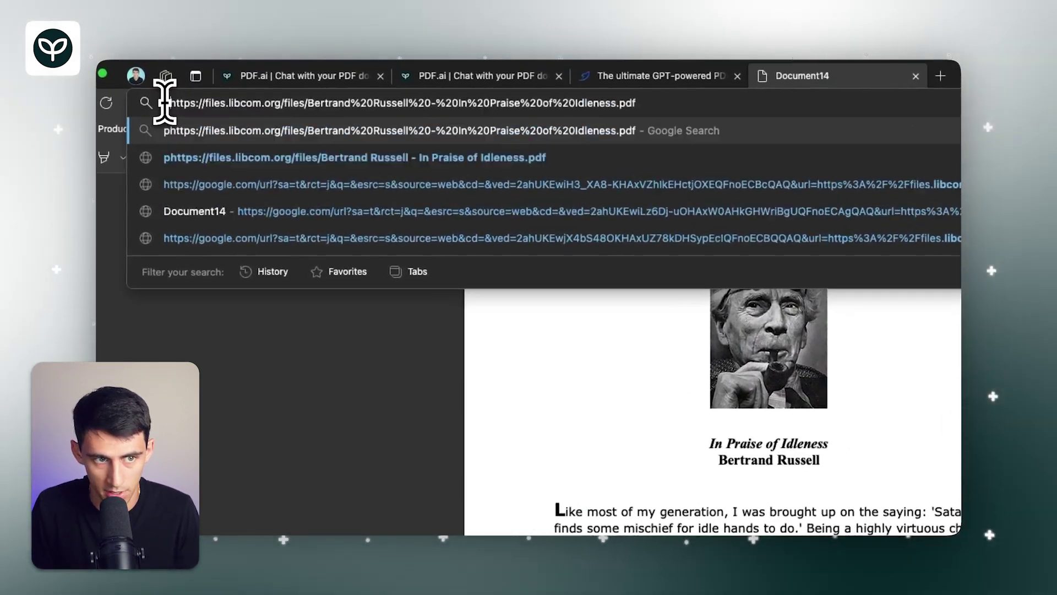
text(.ai/)
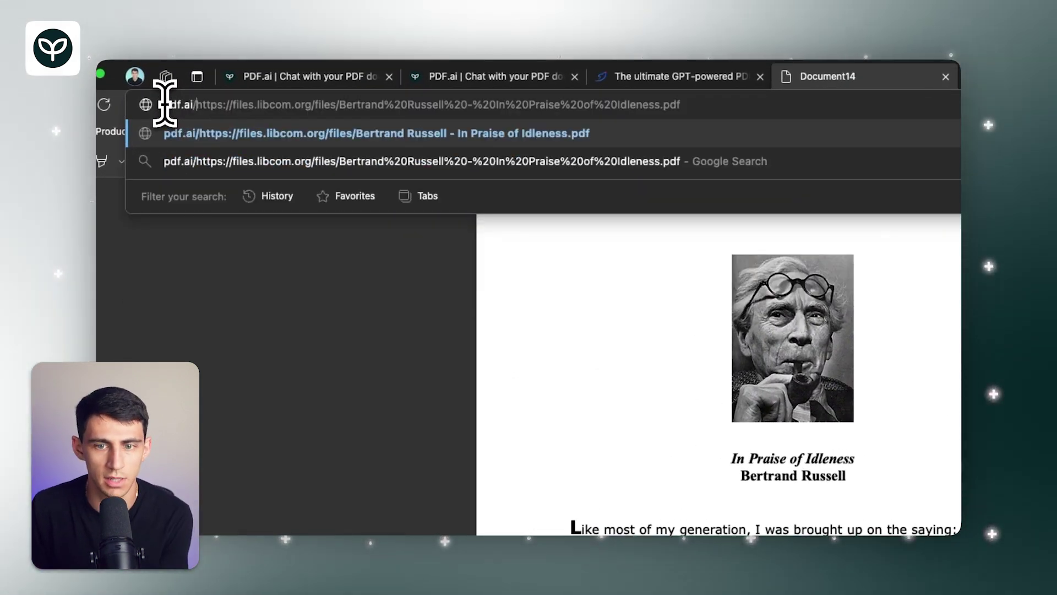
key(Return)
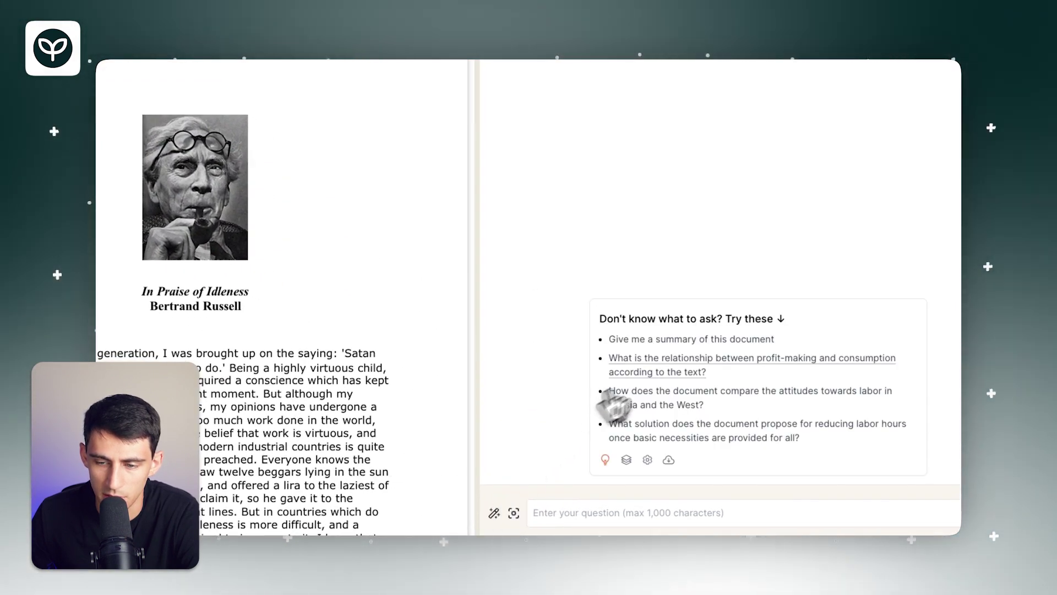
- Ask for a document summary, then browse suggested questions, saved prompts, settings and download options
click(670, 339)
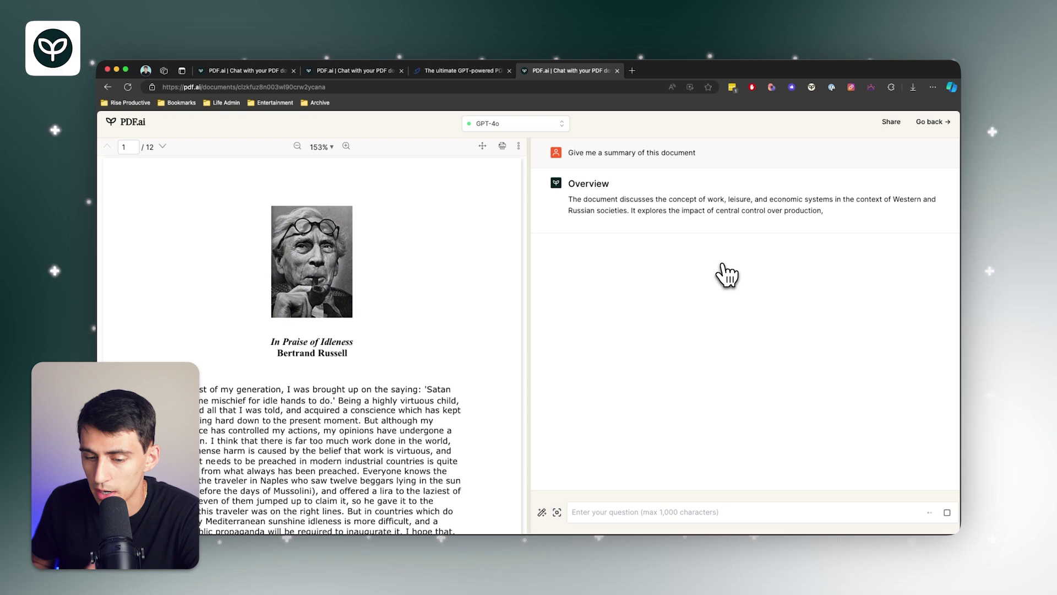
click(552, 511)
click(645, 471)
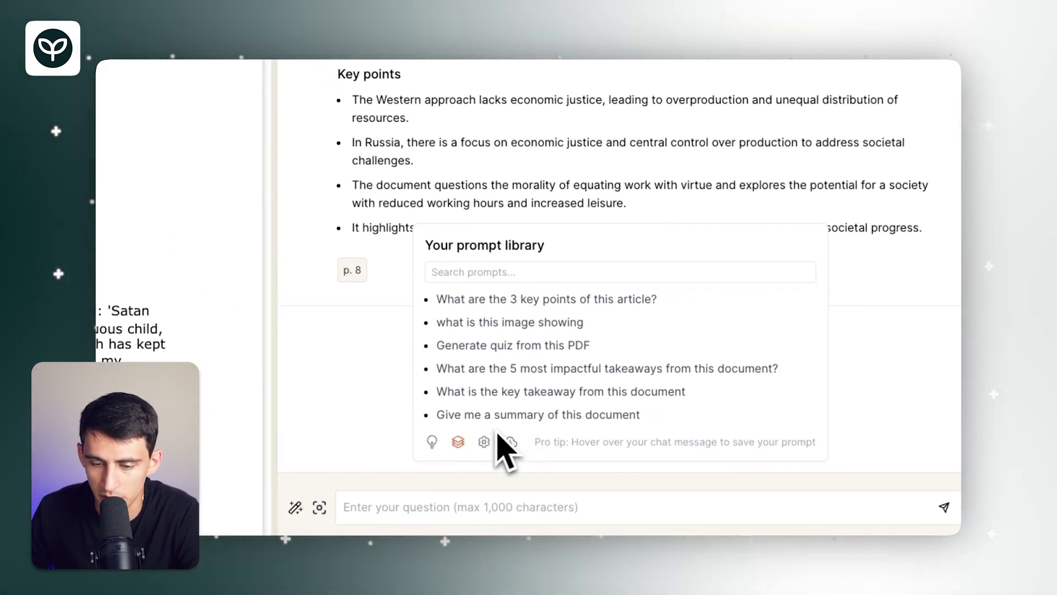
click(485, 441)
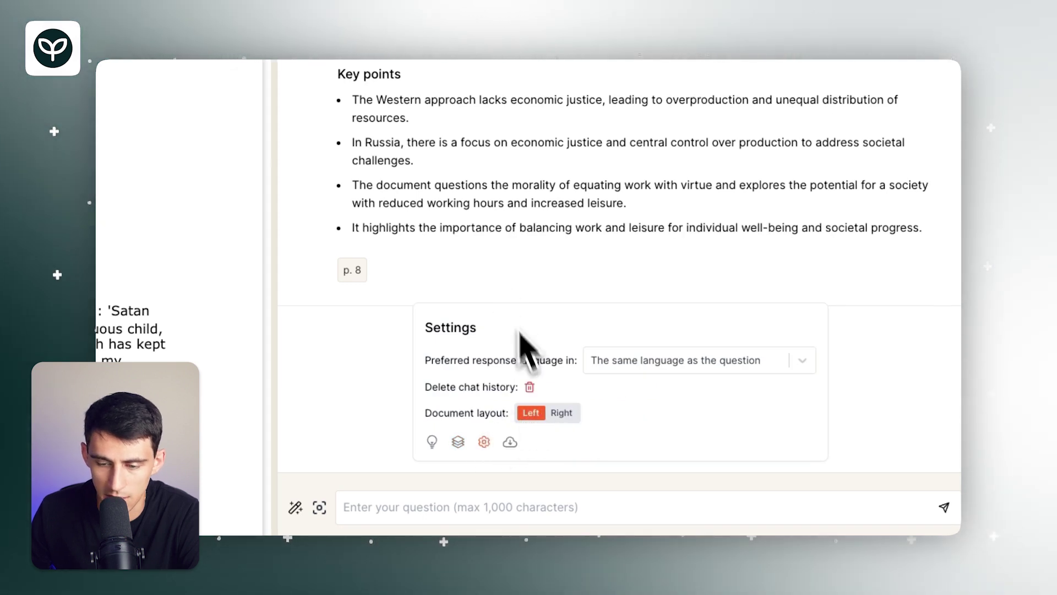
click(510, 443)
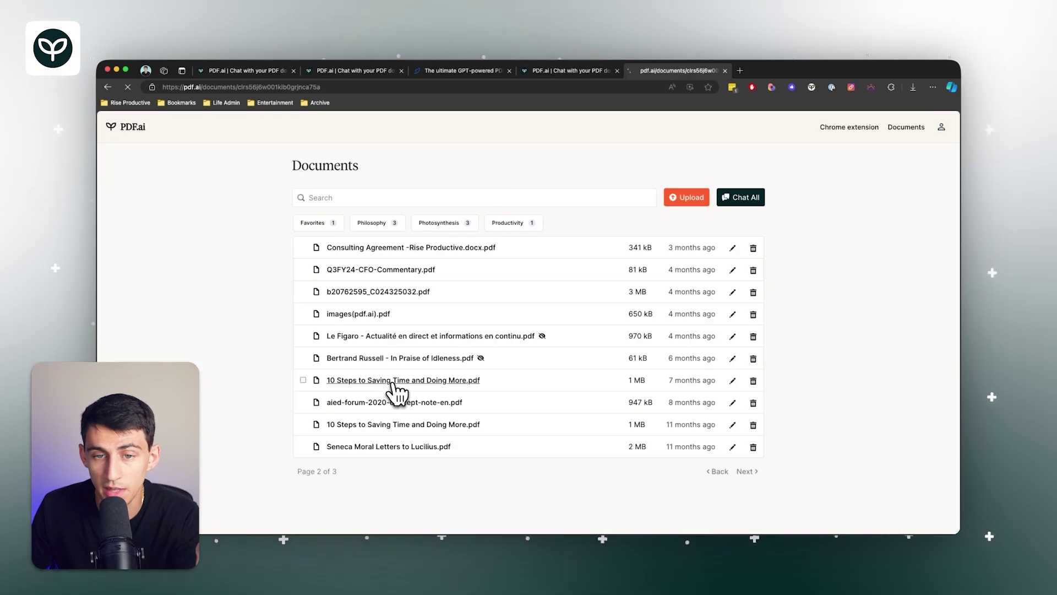
- In 10 Steps to Saving Time, capture the page-17 office photo and ask 'what is this image depicting?'
click(394, 380)
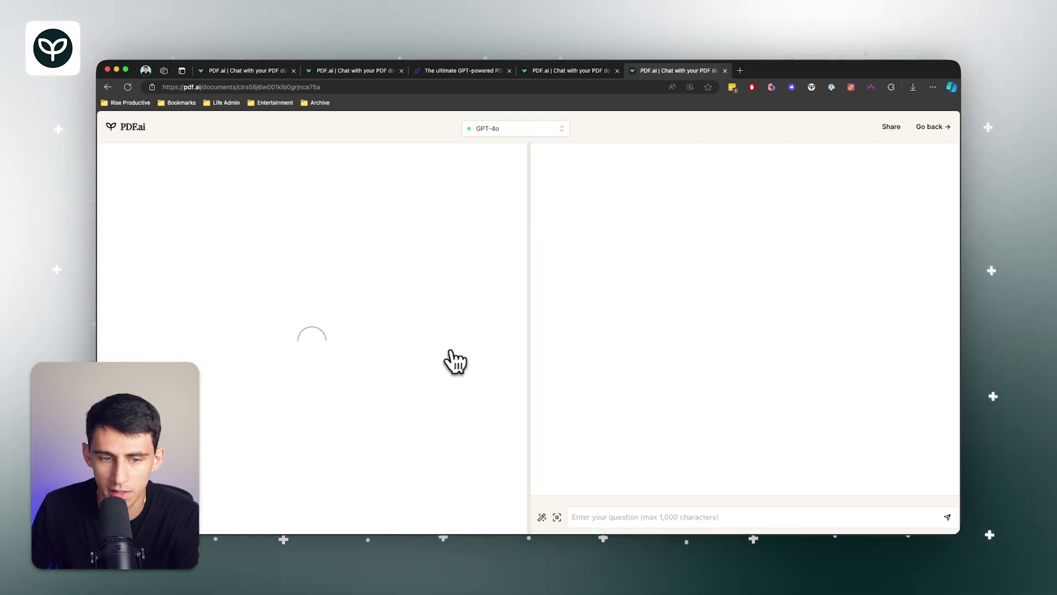
scroll(474, 441, down, 20)
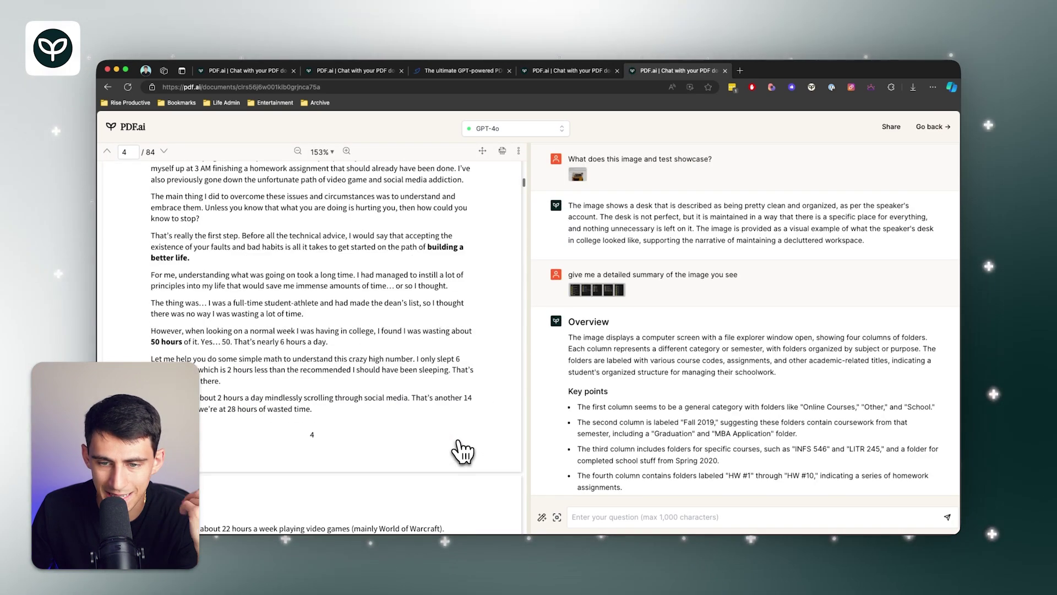
scroll(465, 447, down, 20)
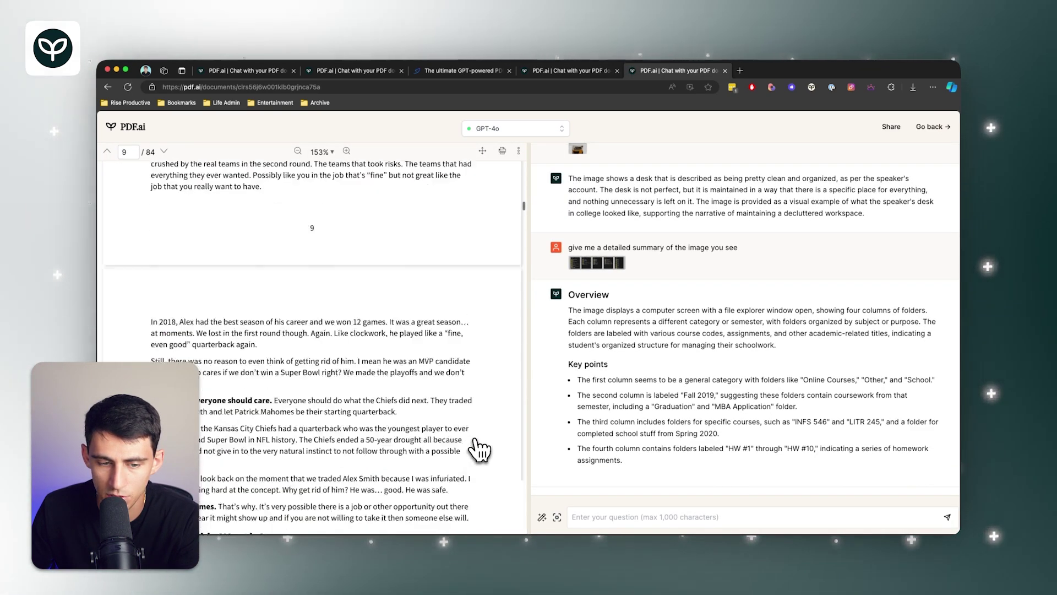
scroll(473, 448, down, 20)
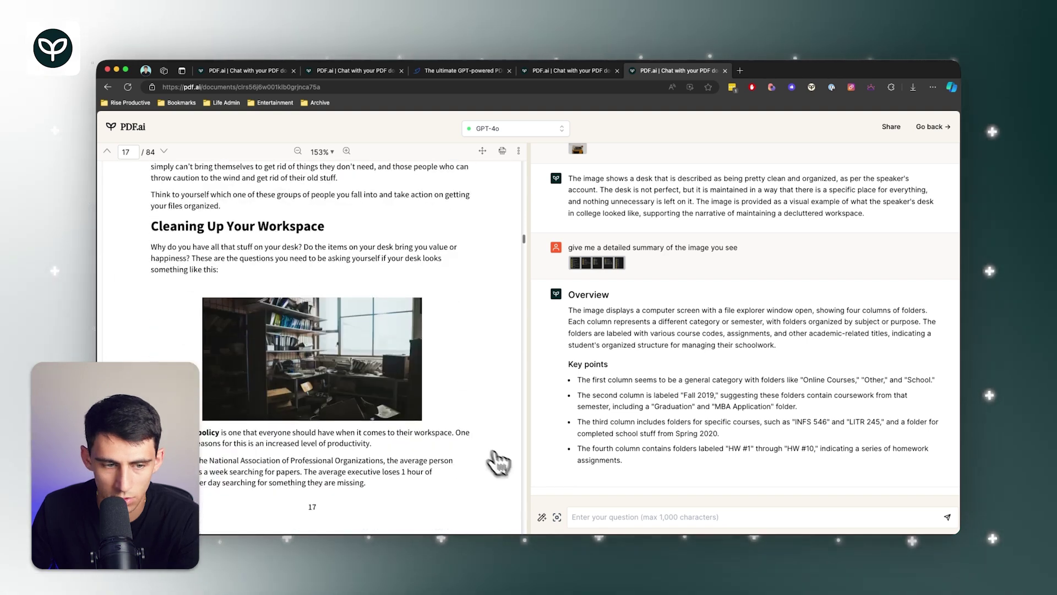
click(557, 518)
drag(185, 287, 446, 444)
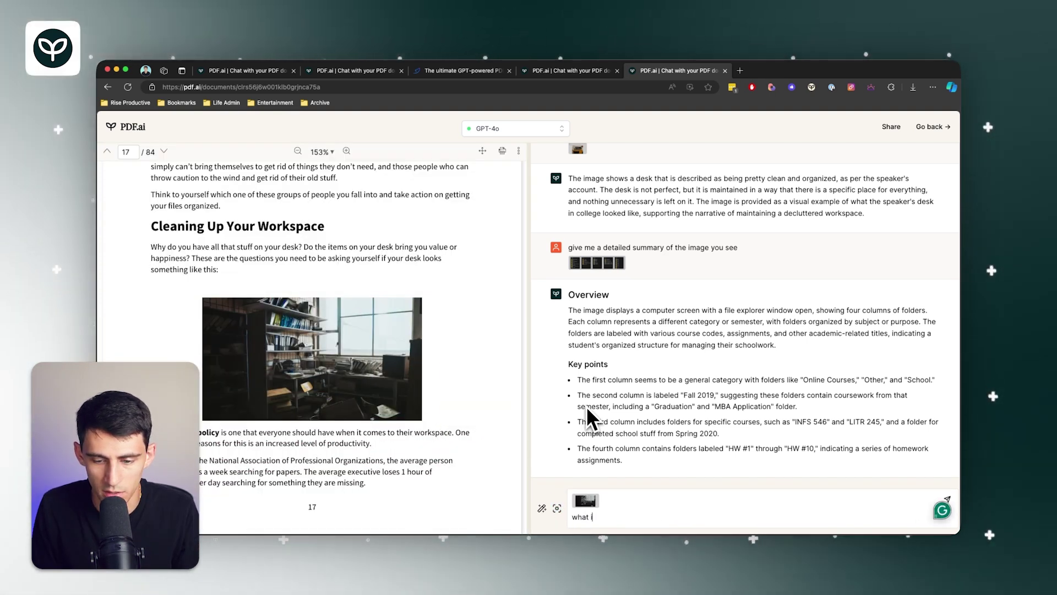
text(what is this image depicting?)
key(Return)
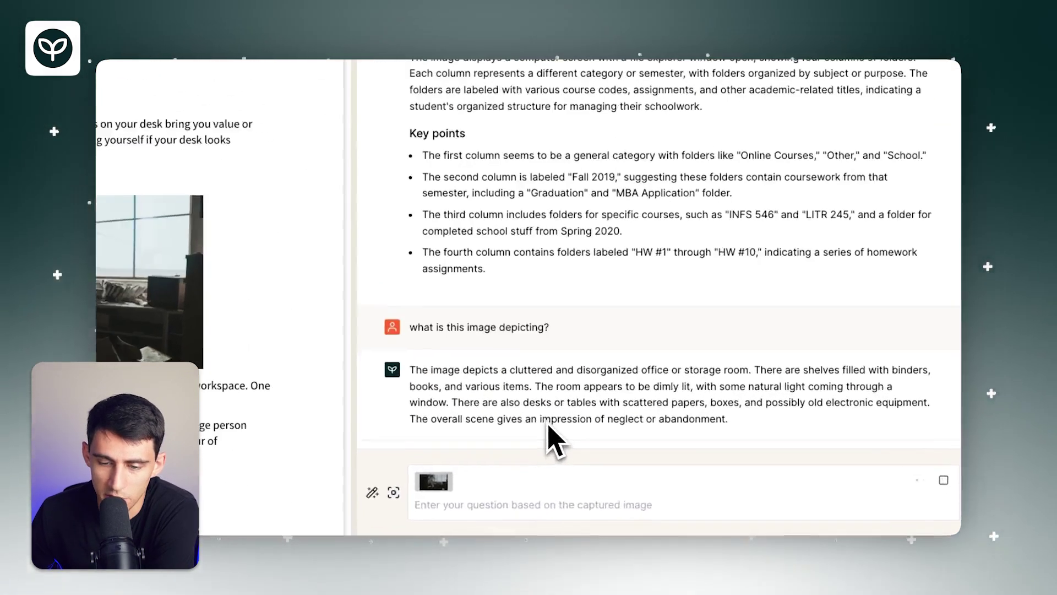
- Read through the image description, then return to the Documents list
scroll(402, 364, down, 1)
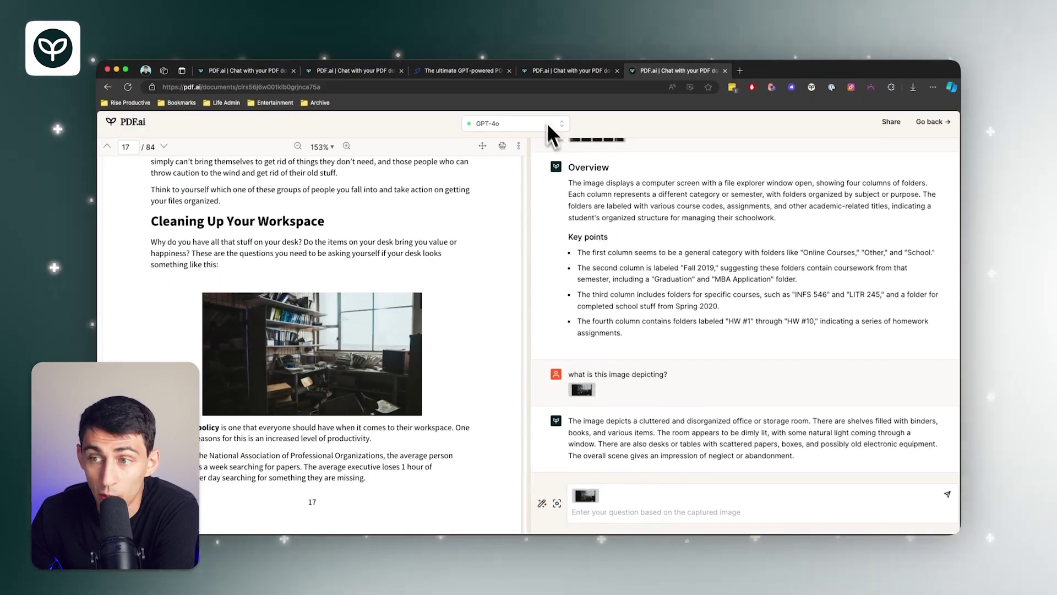
scroll(617, 263, down, 1)
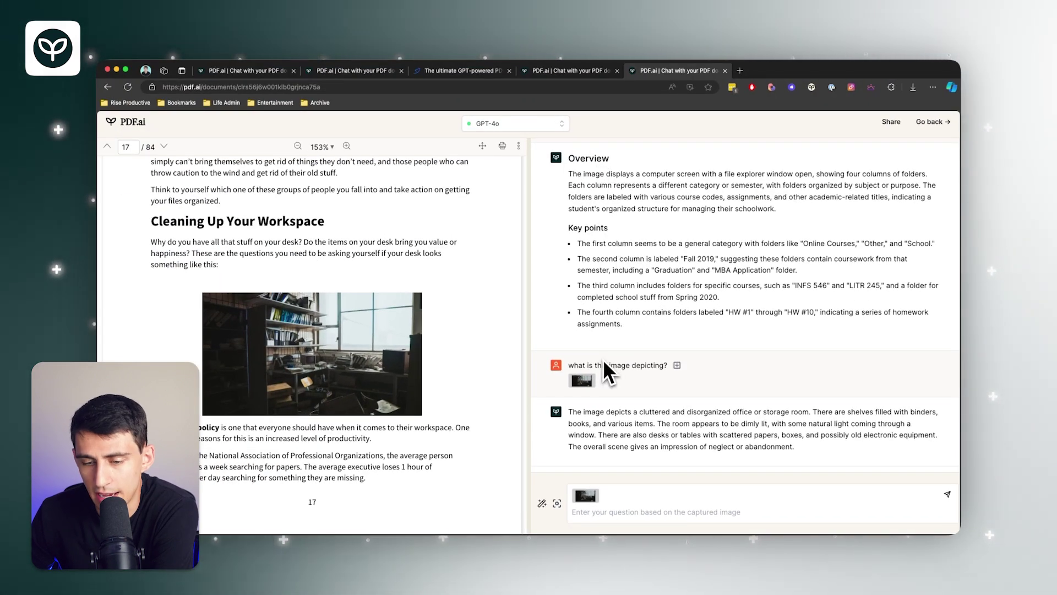
scroll(642, 425, up, 5)
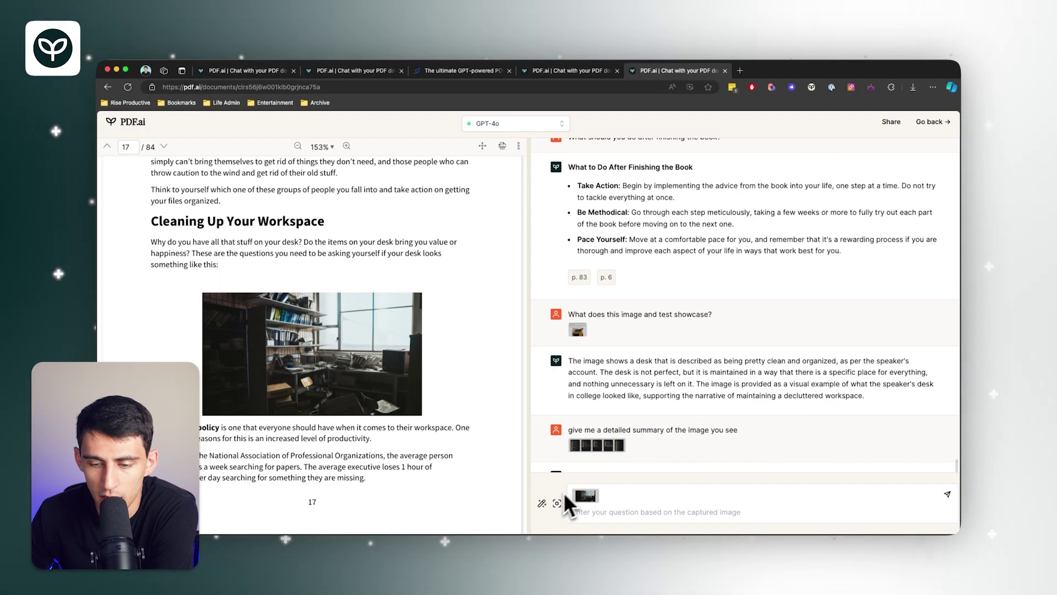
click(542, 503)
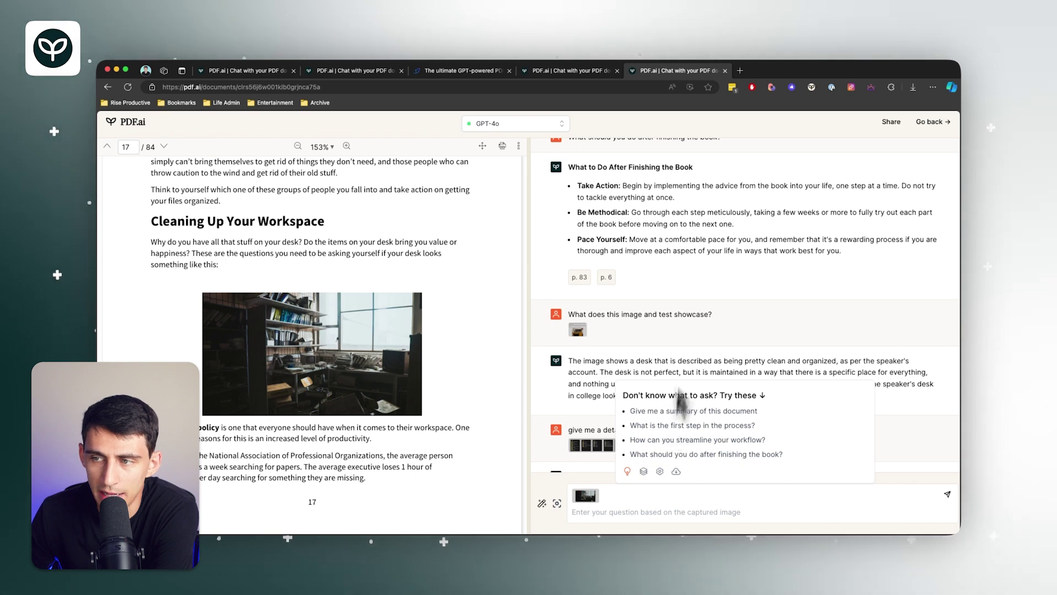
click(930, 123)
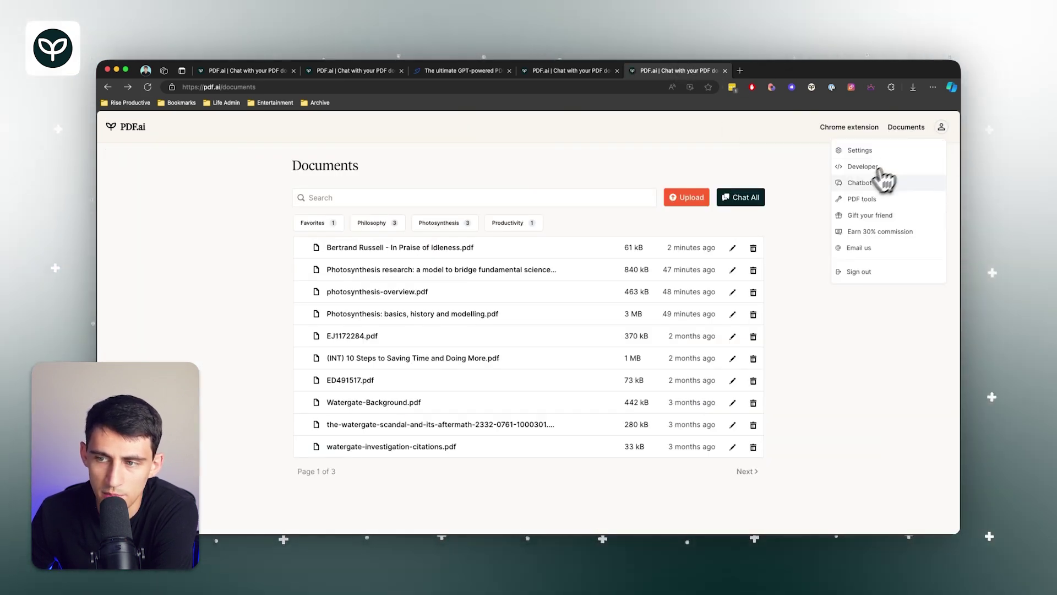
- Open PDF.ai's Free PDF Tools page from the account menu and scroll through its tool cards
click(859, 199)
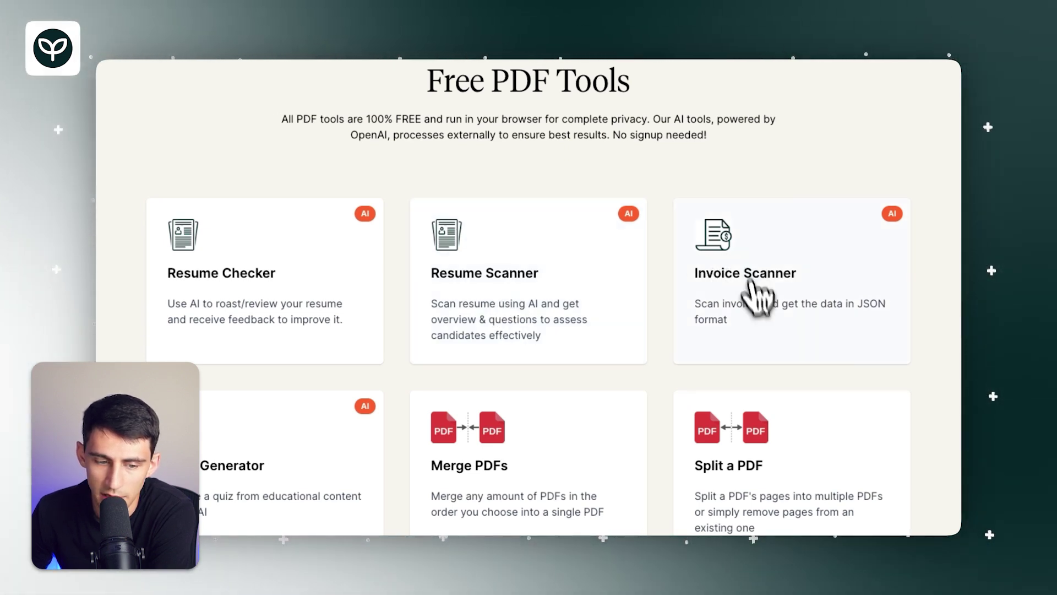
scroll(484, 457, down, 1)
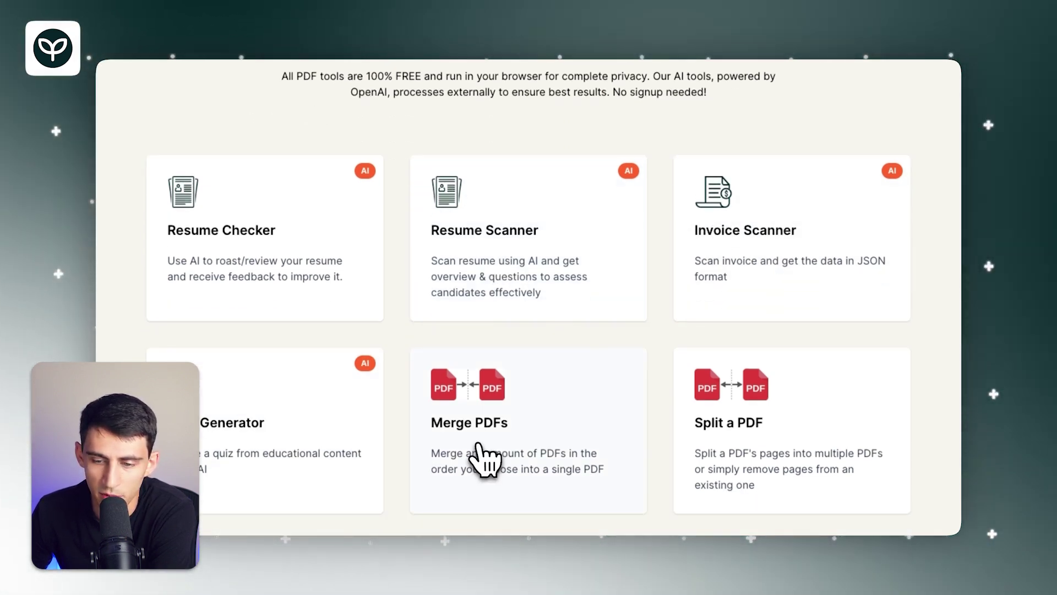
scroll(483, 441, down, 3)
scroll(757, 330, up, 1)
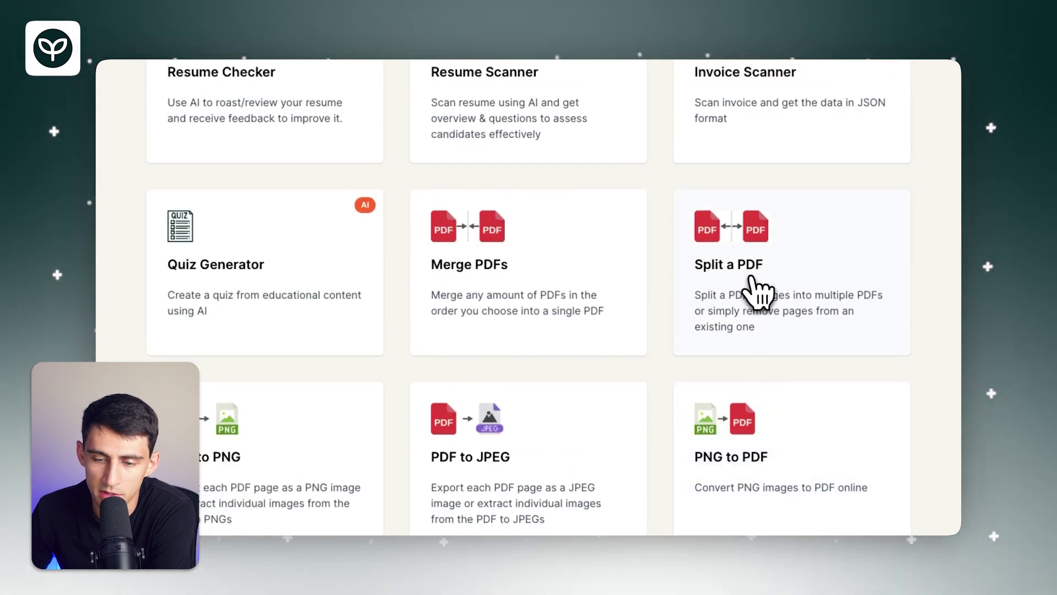
scroll(870, 281, down, 6)
scroll(581, 358, up, 1)
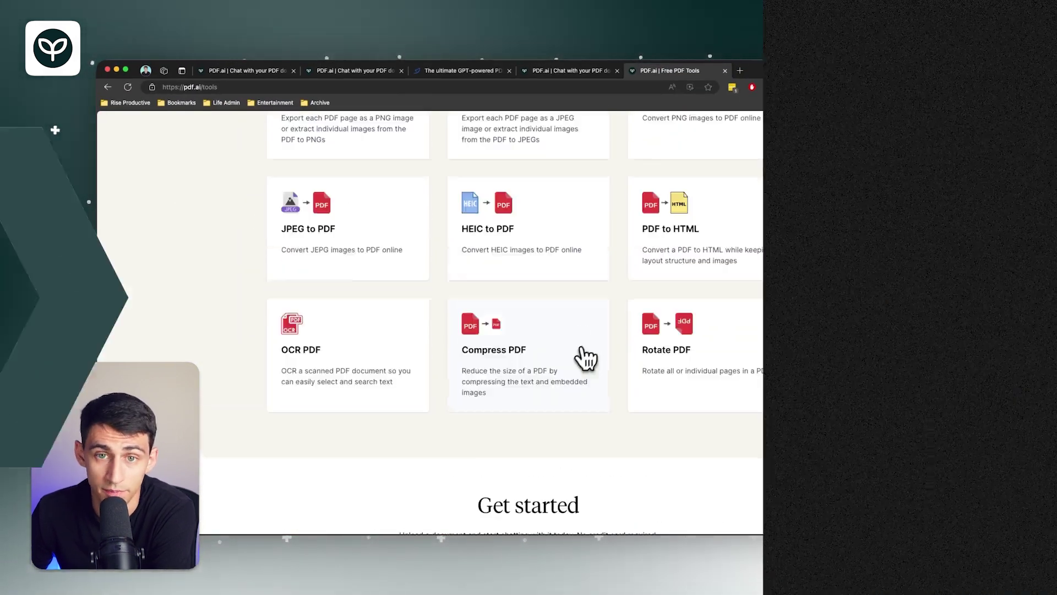